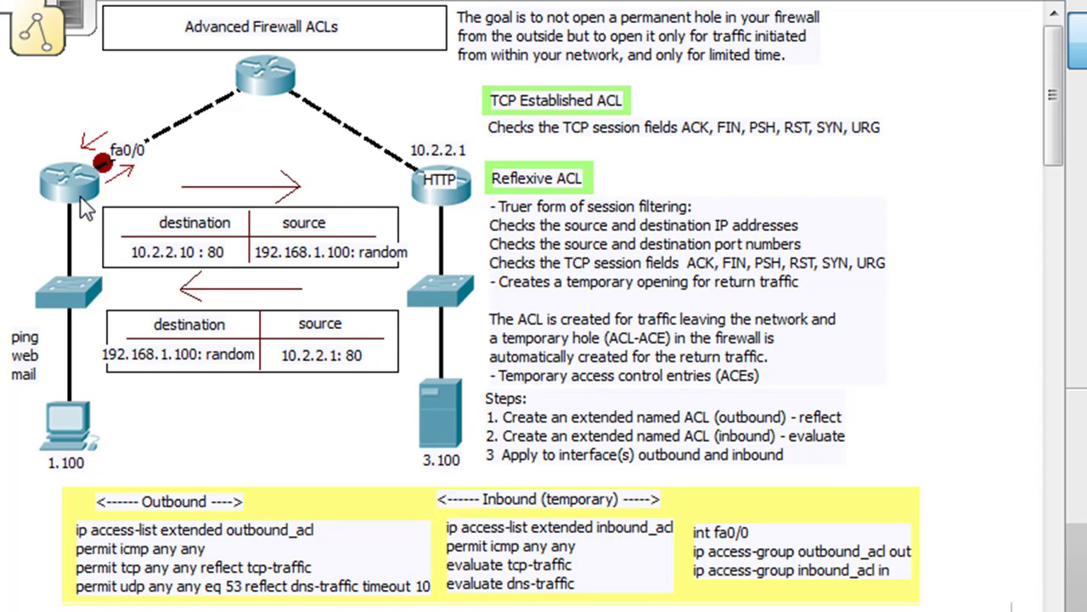
- Change the left router's interface note text from fa0/0 to s0/0/0
click(137, 149)
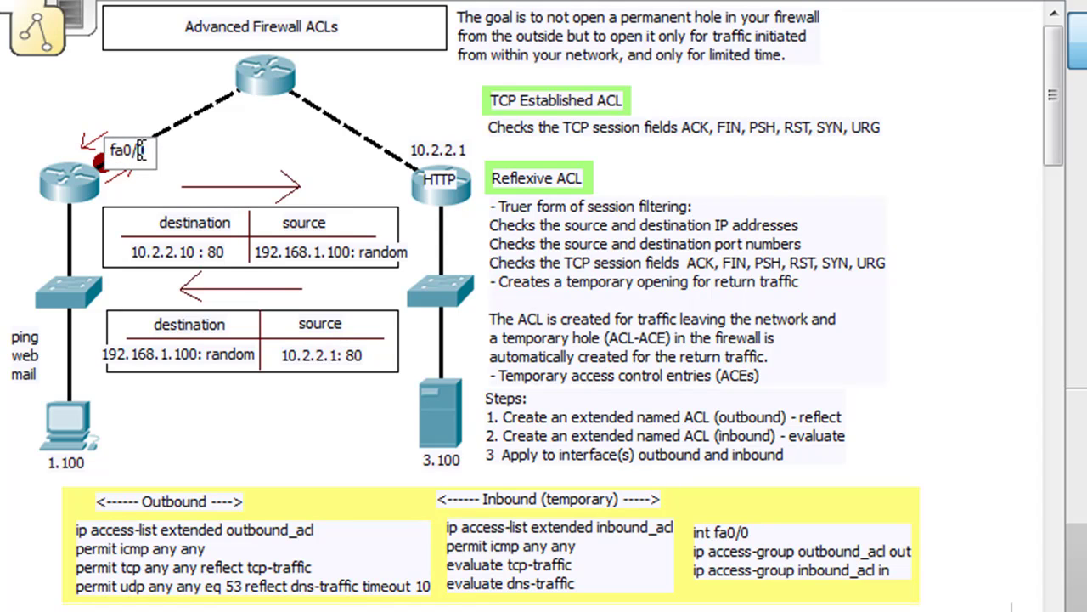
drag(145, 150, 92, 154)
text(s0/0/00)
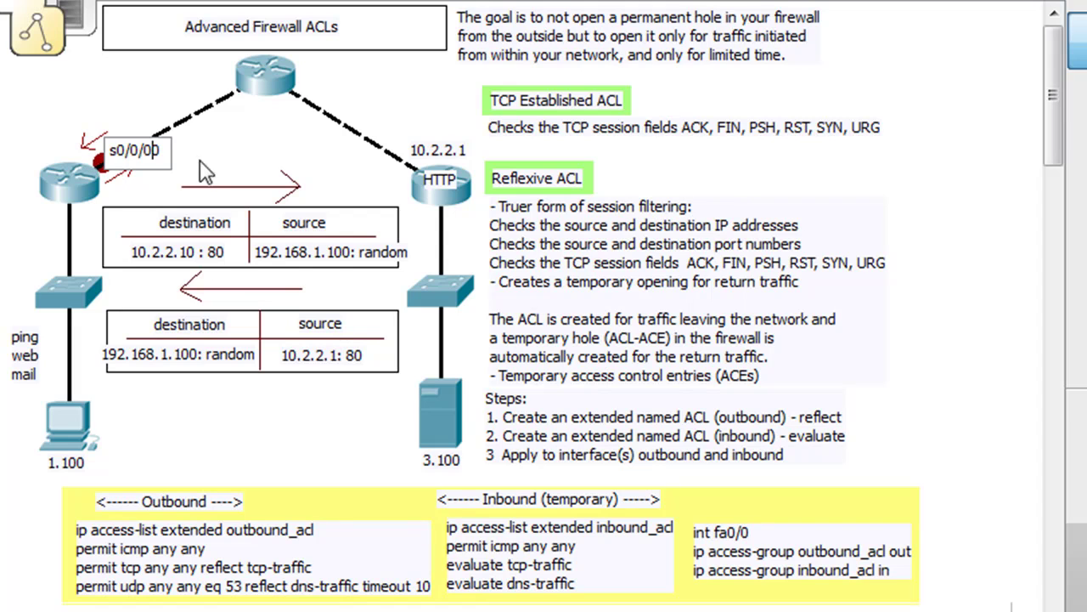
key(BackSpace)
click(131, 93)
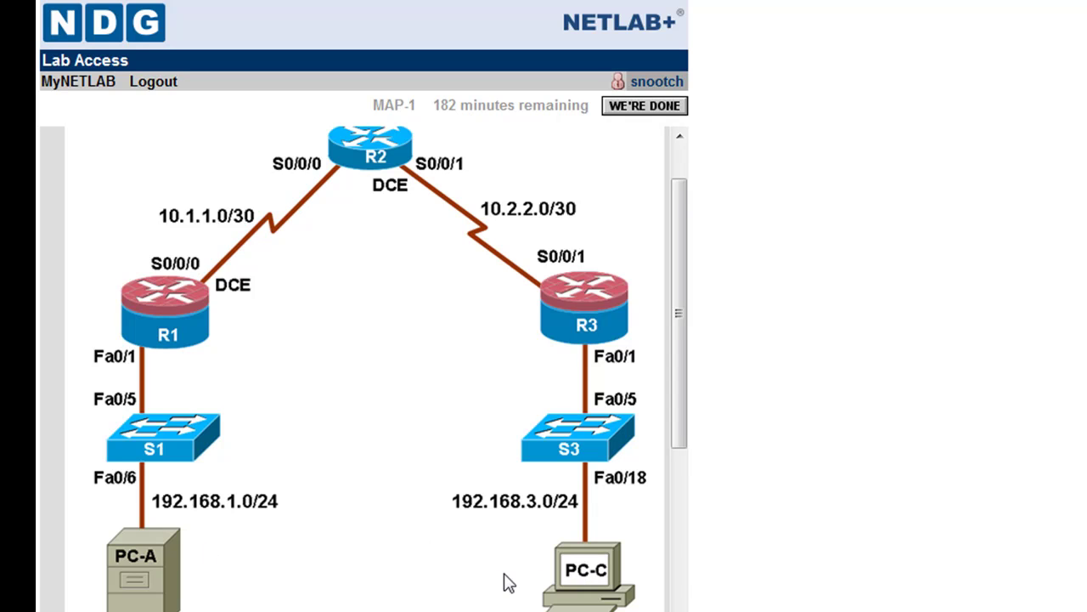
- Bring the PC A remote desktop forward, then open PC C's remote desktop beside it
mouse_move(250, 611)
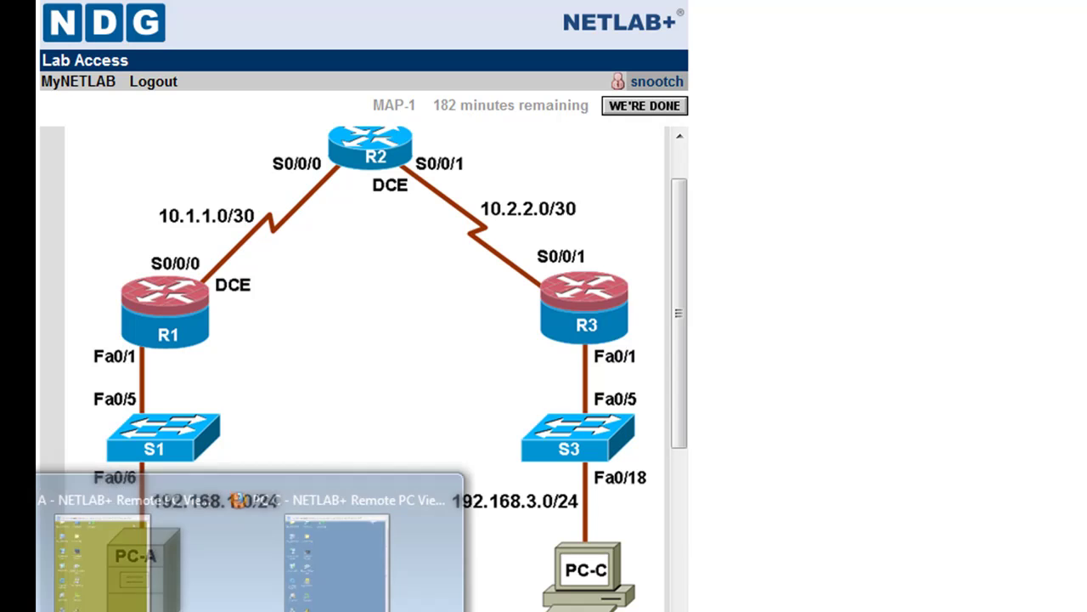
click(103, 501)
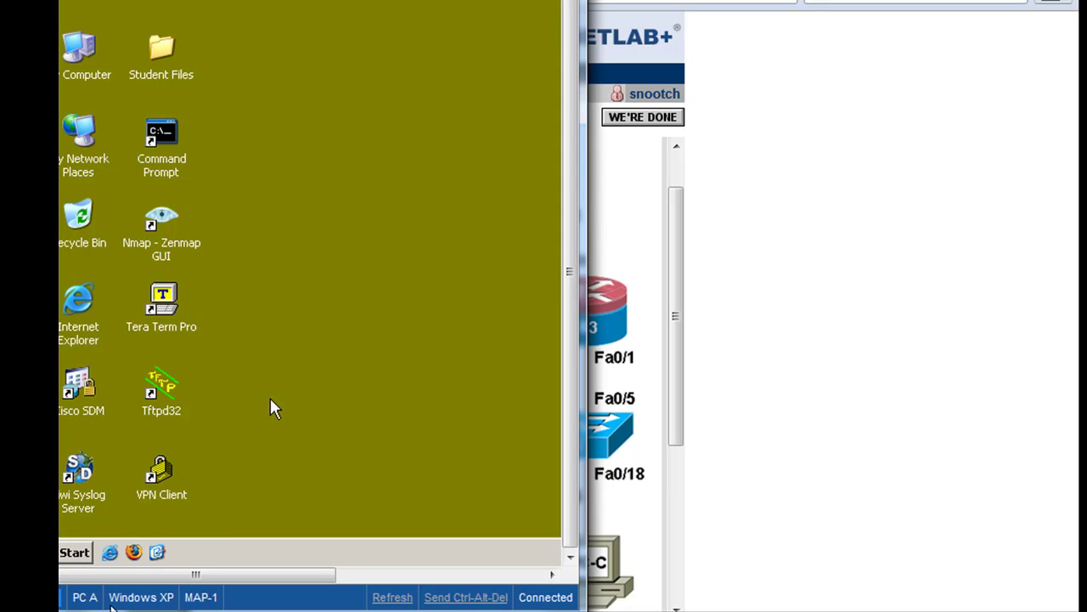
mouse_move(255, 608)
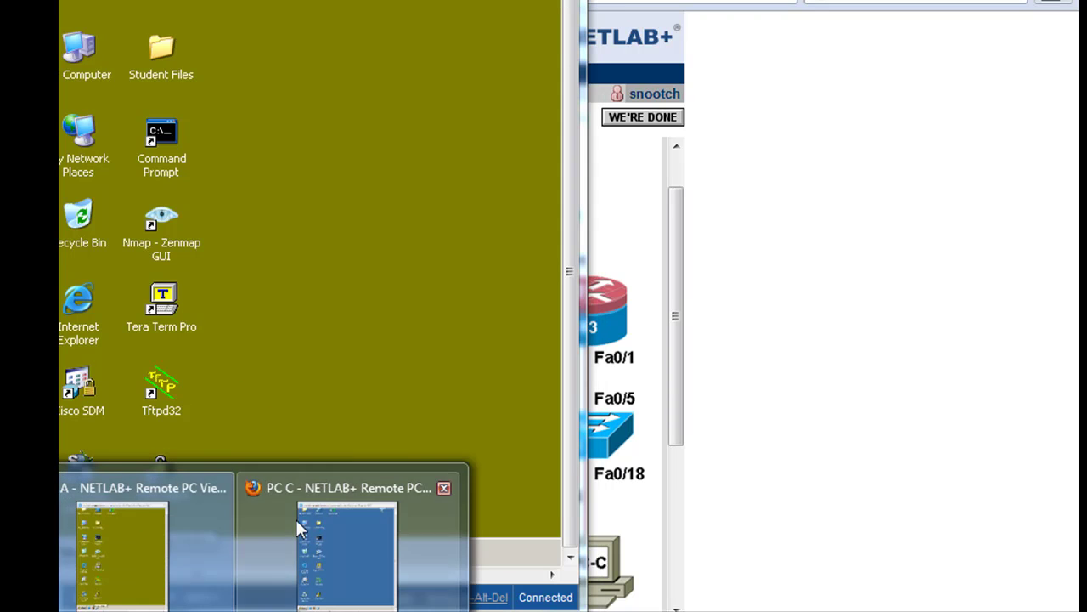
click(331, 488)
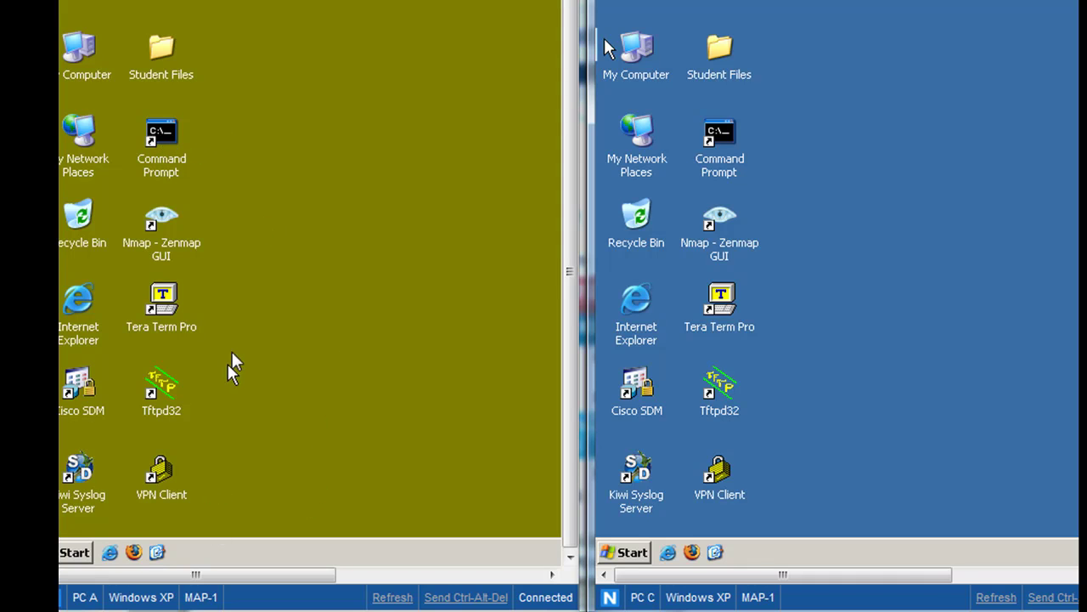
- Open a command prompt on PC A and ping 192.168.3.100
click(161, 139)
double_click(161, 139)
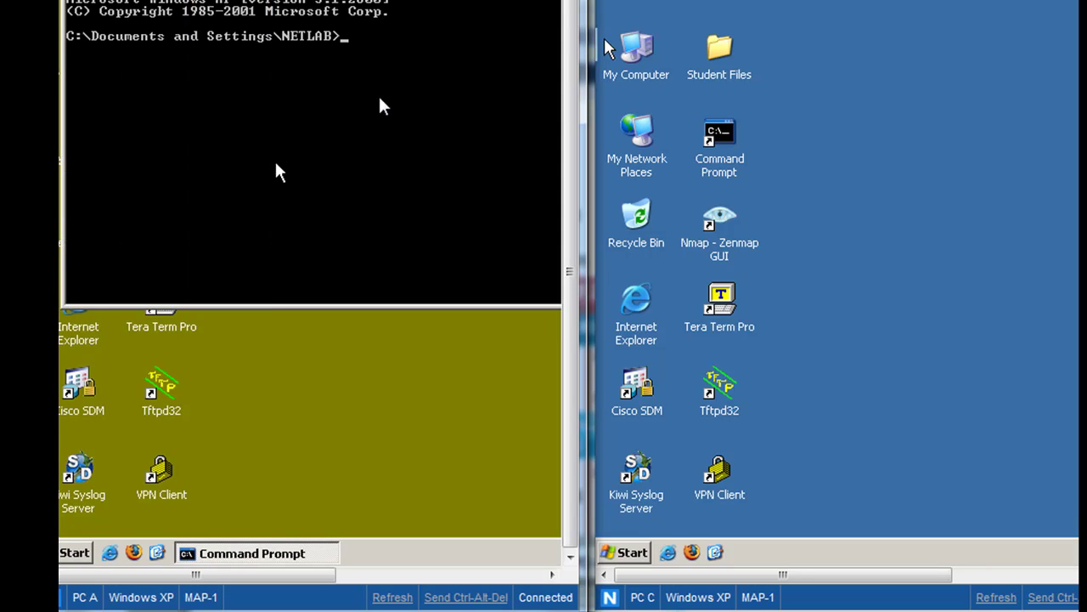
text(ping 192.168.3.100)
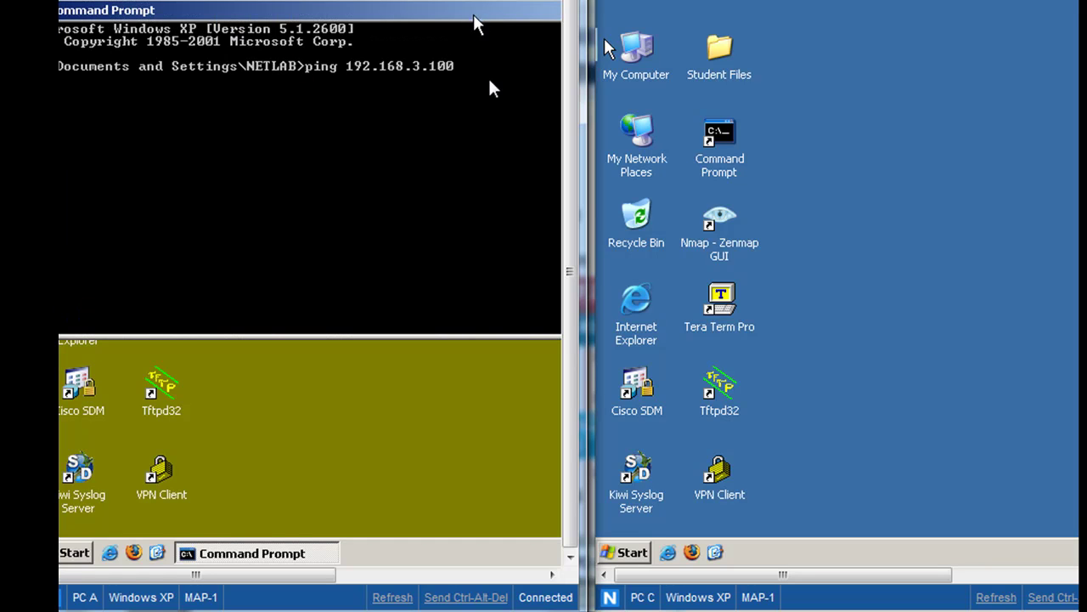
key(Return)
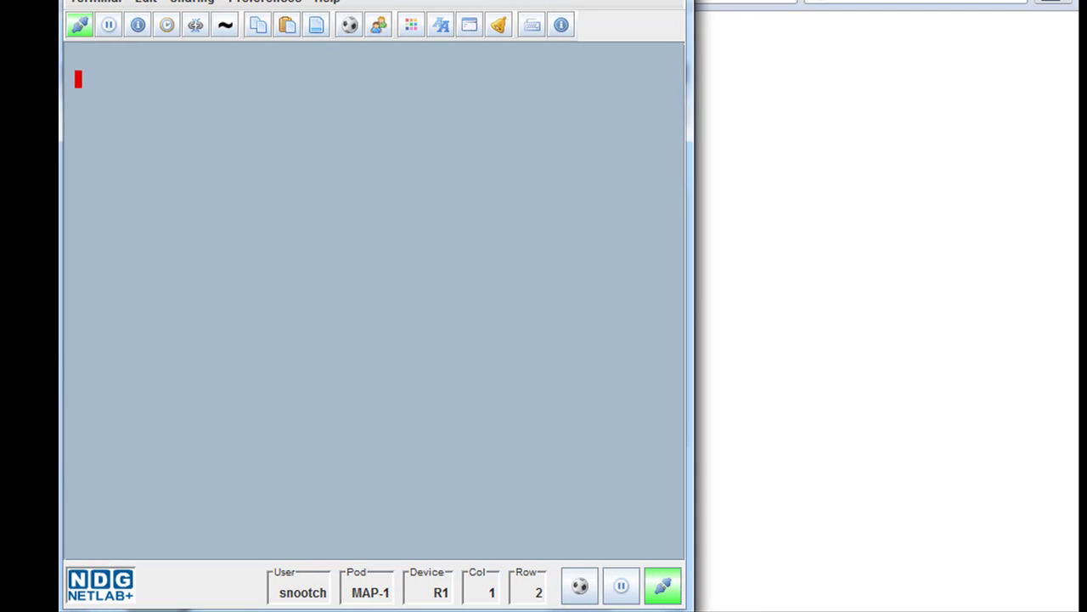
- Set R1's terminal font size to 18 pt and widen the terminal window
click(260, 3)
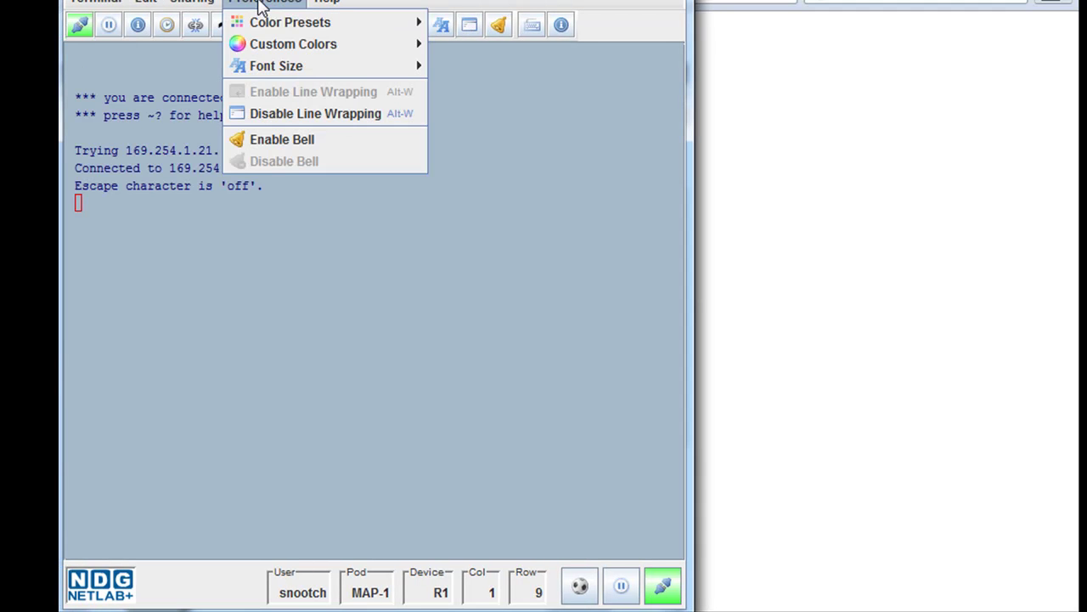
mouse_move(398, 68)
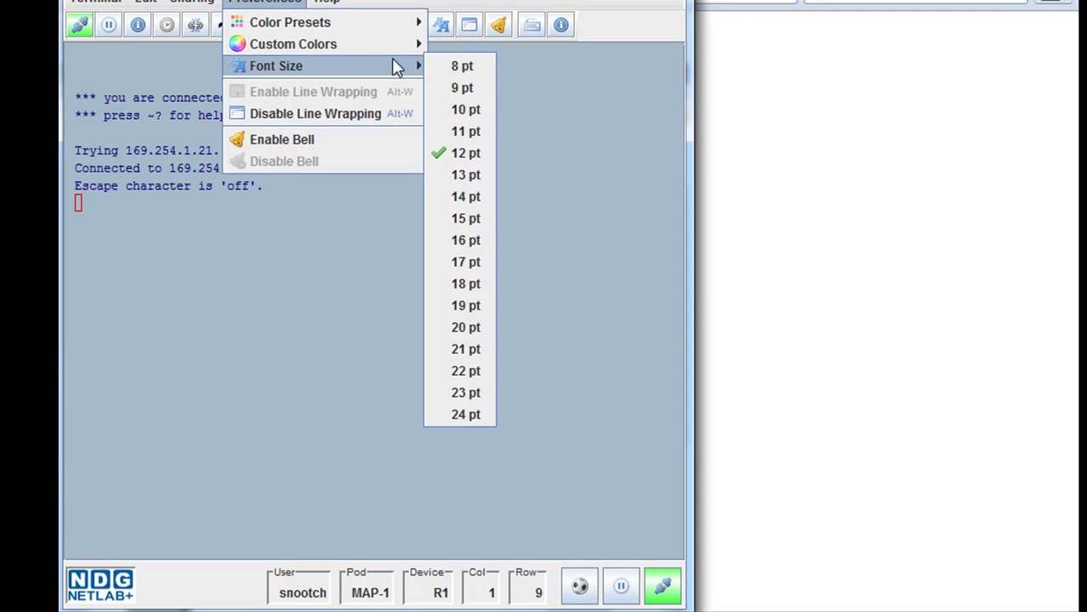
click(483, 283)
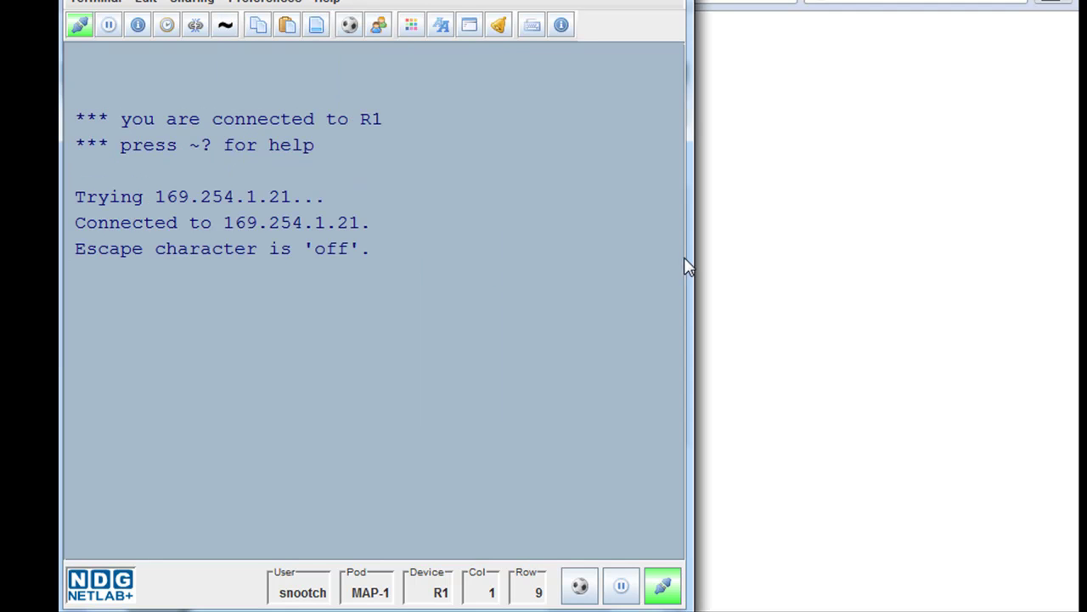
drag(691, 257, 848, 285)
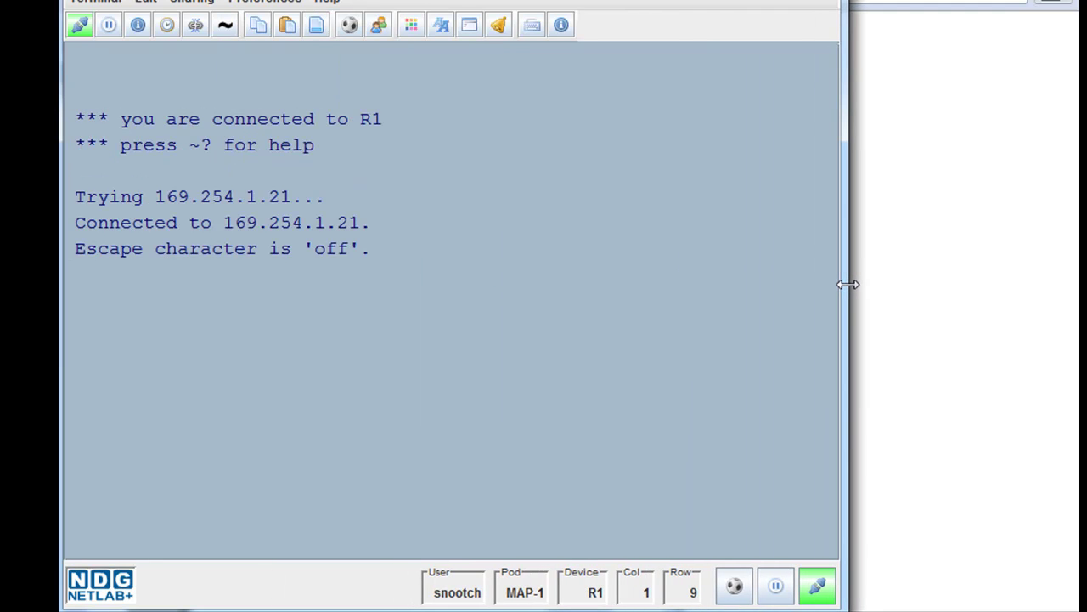
- Page through R1's show run output, then move the terminal aside to reveal the lab diagram
key(Return)
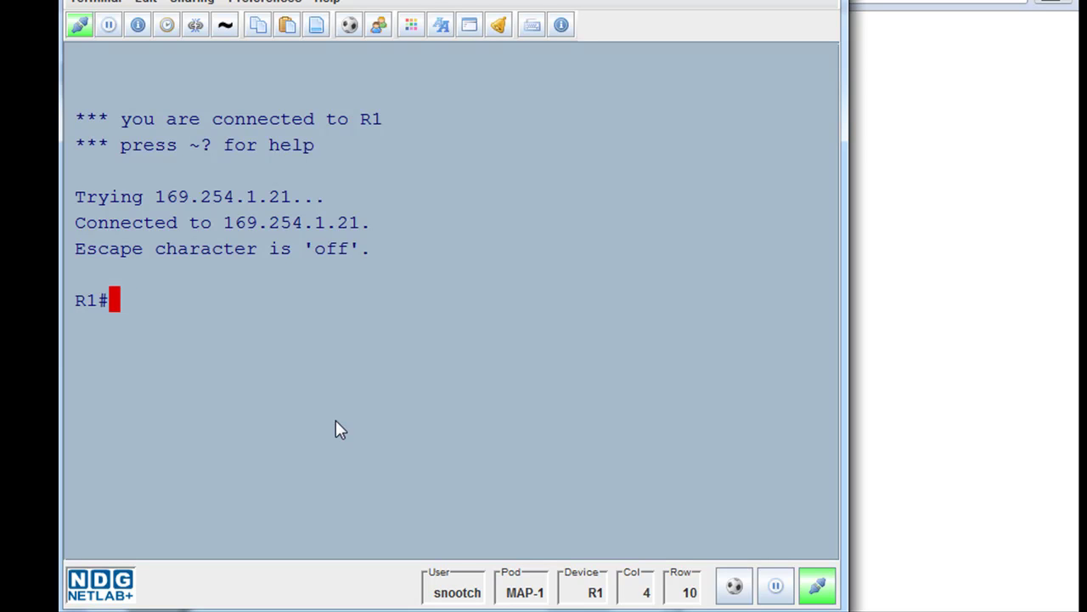
text(show )
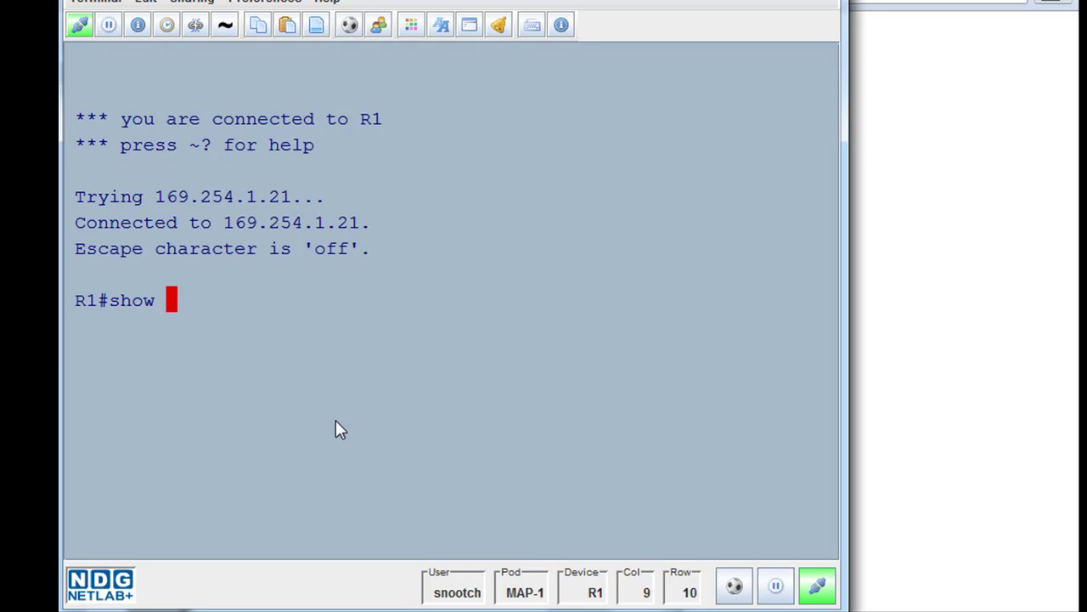
text(tru)
key(BackSpace)
key(BackSpace)
key(BackSpace)
text(run)
key(Return)
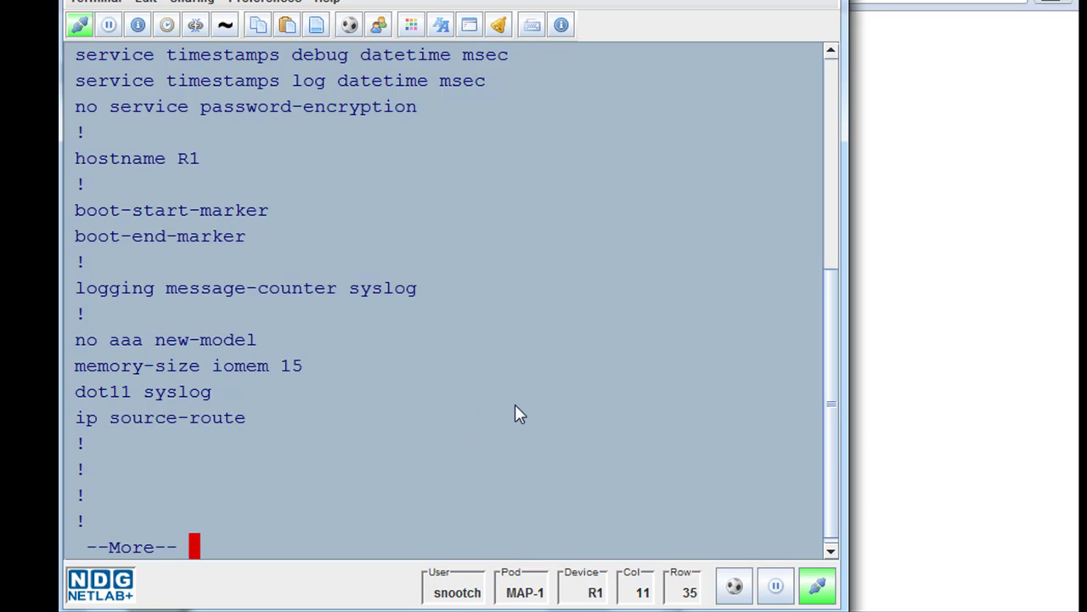
key(space)
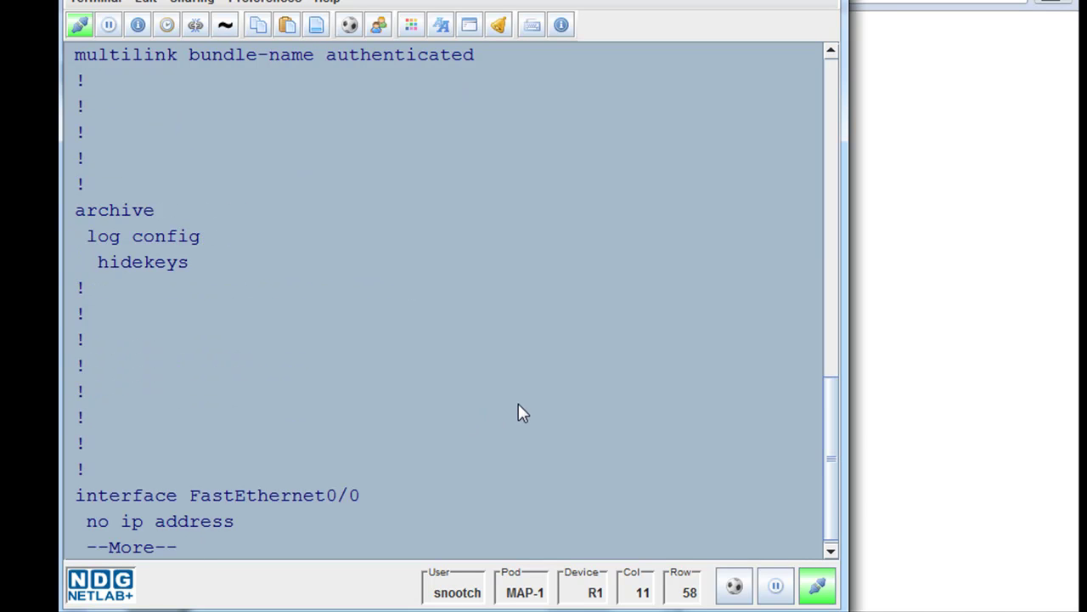
key(space)
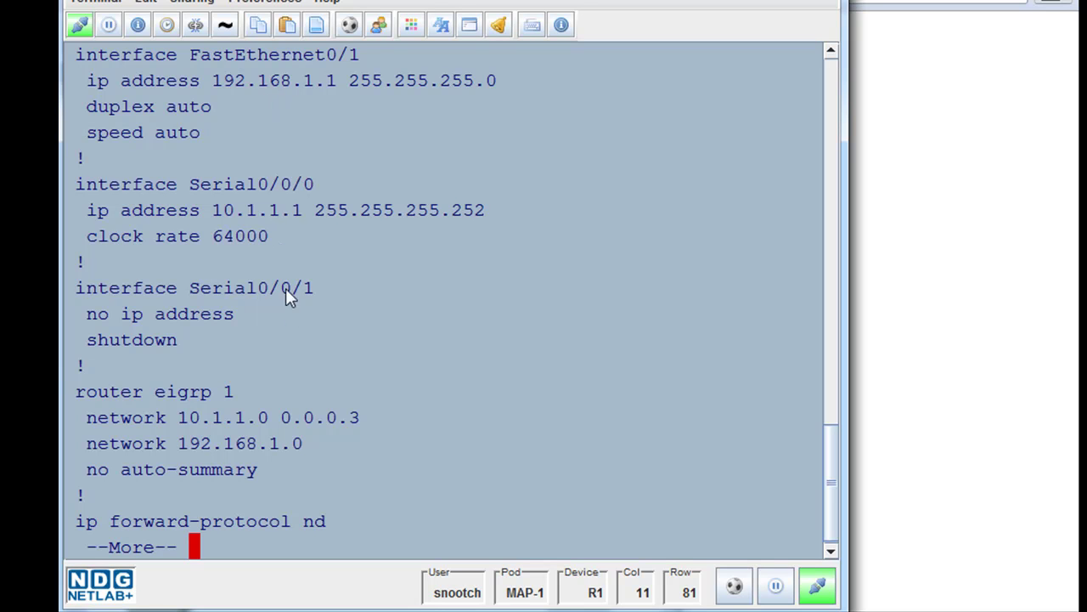
scroll(833, 487, down, 1)
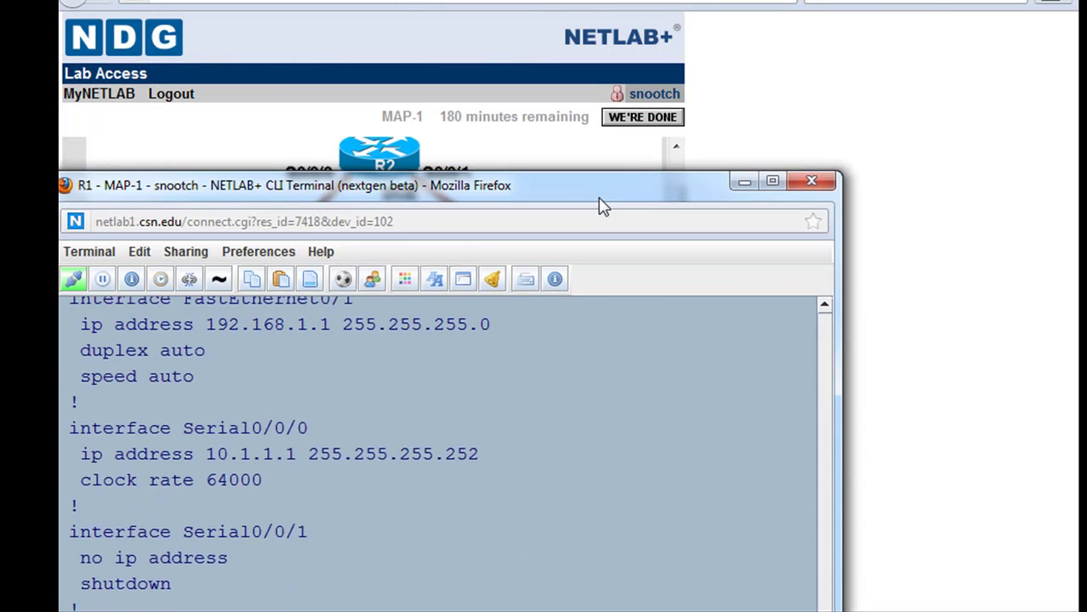
drag(599, 206, 637, 436)
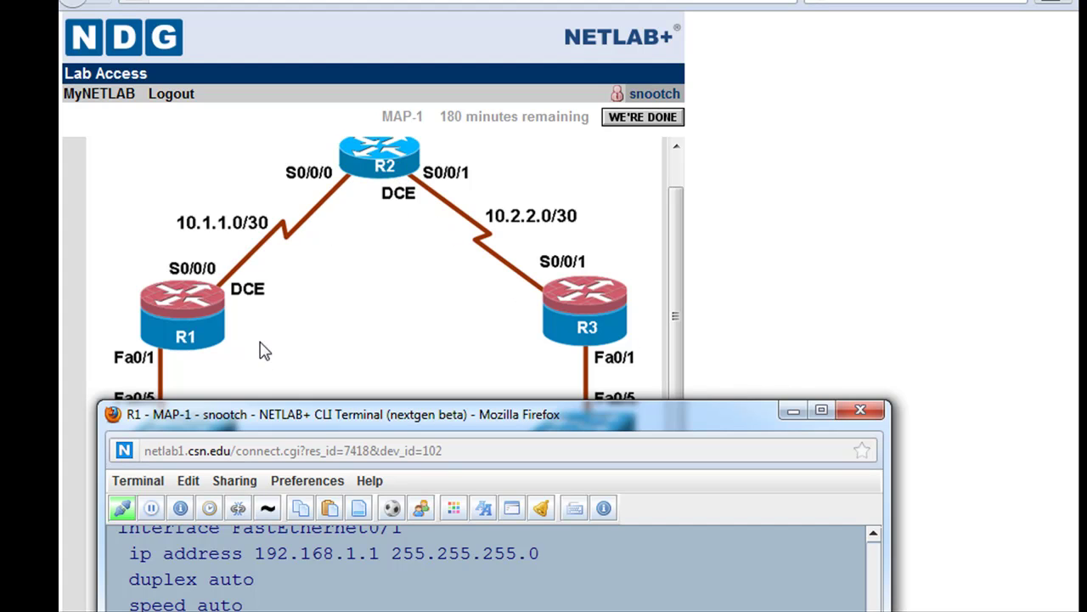
- Restore the R1 terminal, finish the configuration listing, and display R1's routing table with show ip route
drag(466, 413, 435, 428)
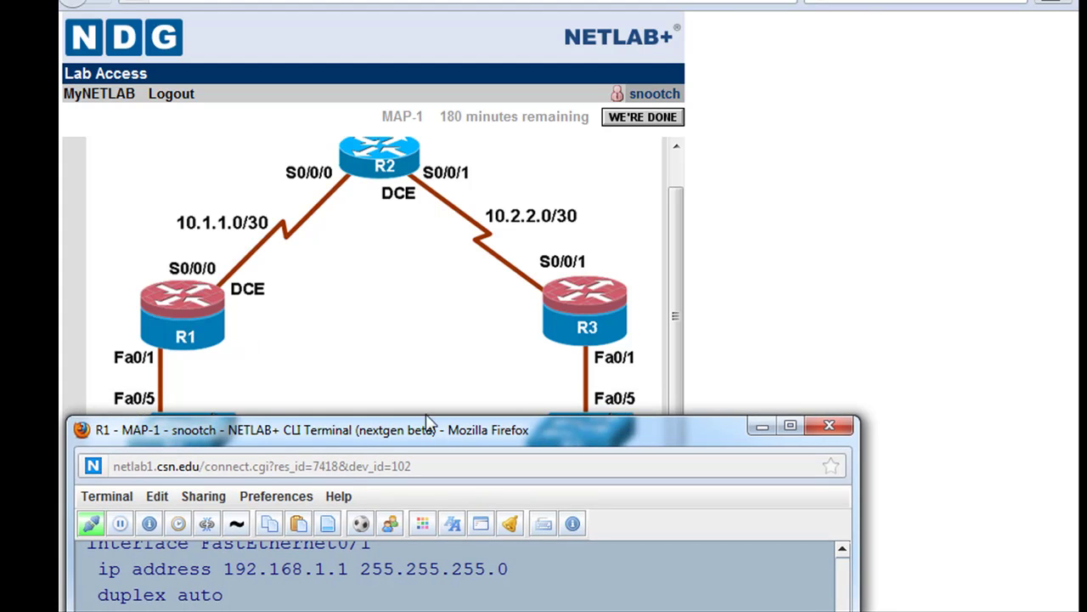
drag(514, 417, 501, 0)
key(space)
key(space)
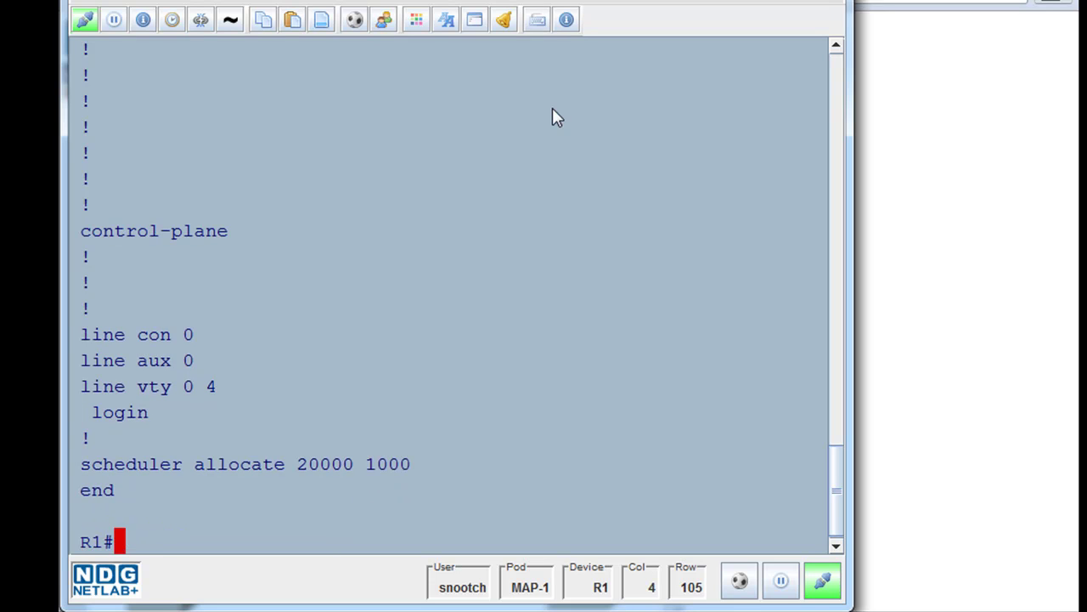
text(show ip rout)
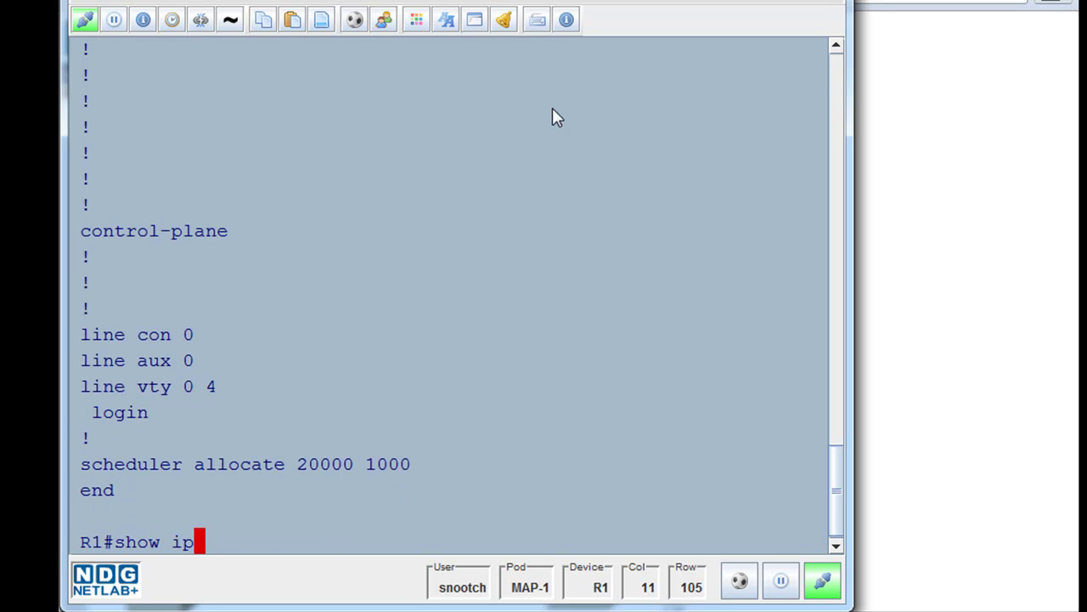
text(e)
key(Return)
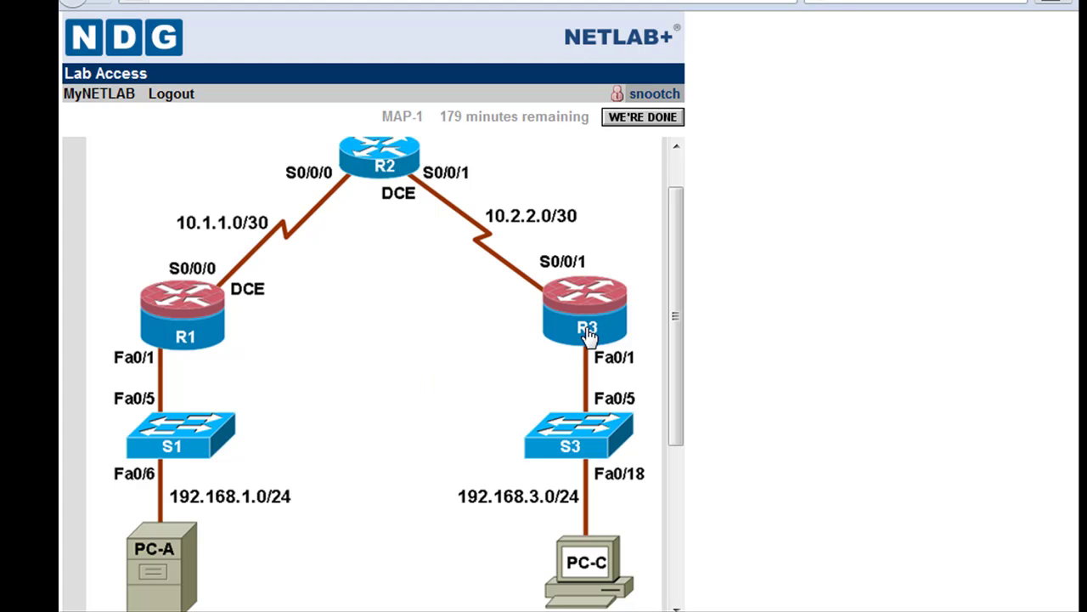
- Open a console to router R3 with 18 pt terminal text
click(587, 331)
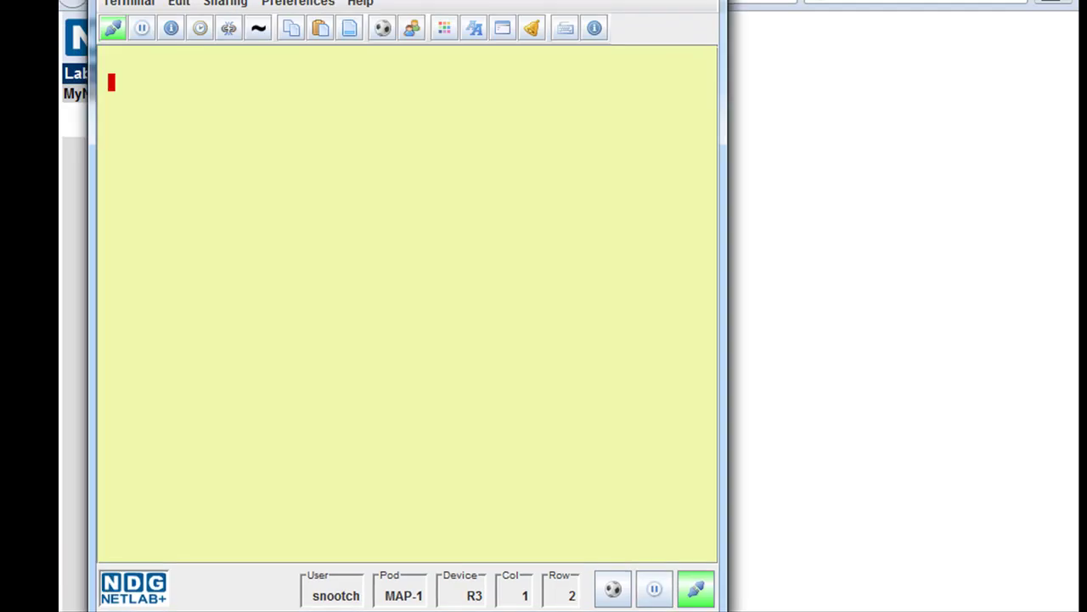
click(266, 4)
mouse_move(318, 88)
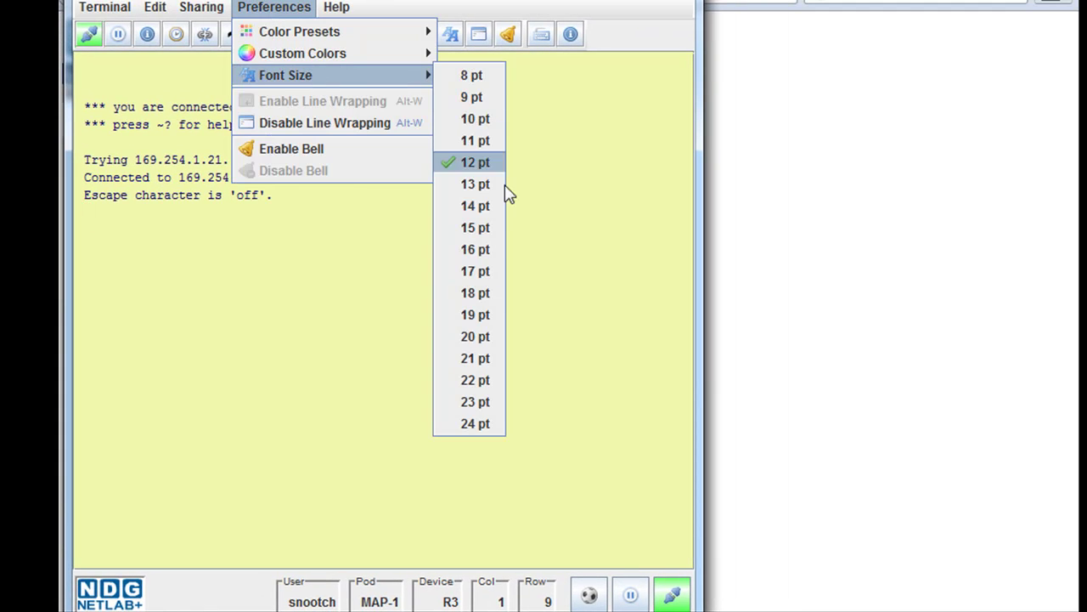
click(483, 294)
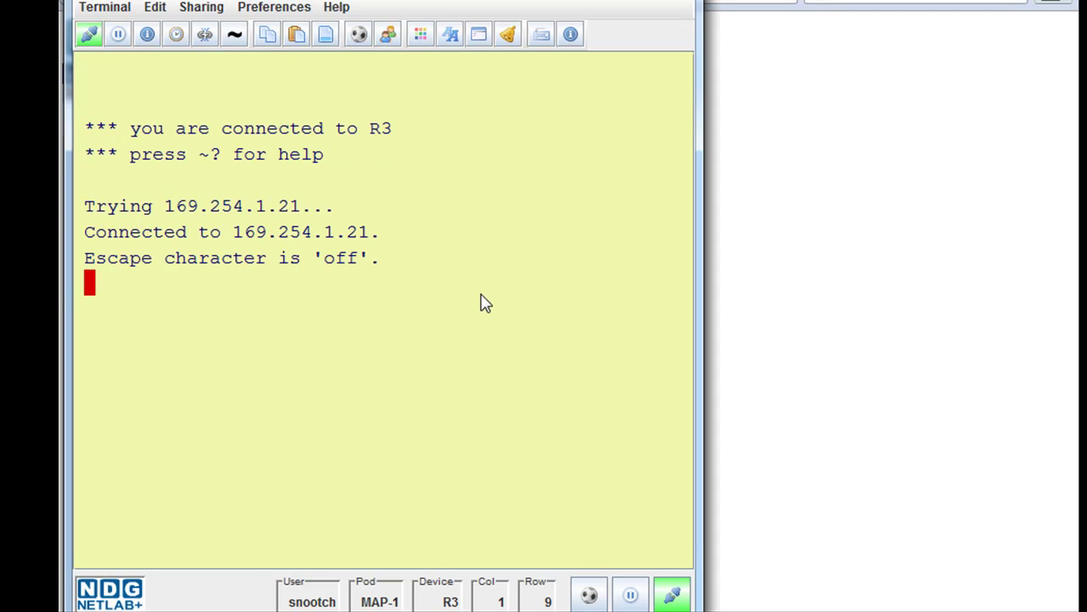
- Enter global configuration mode on R3 with conf t
key(Return)
text(cnof)
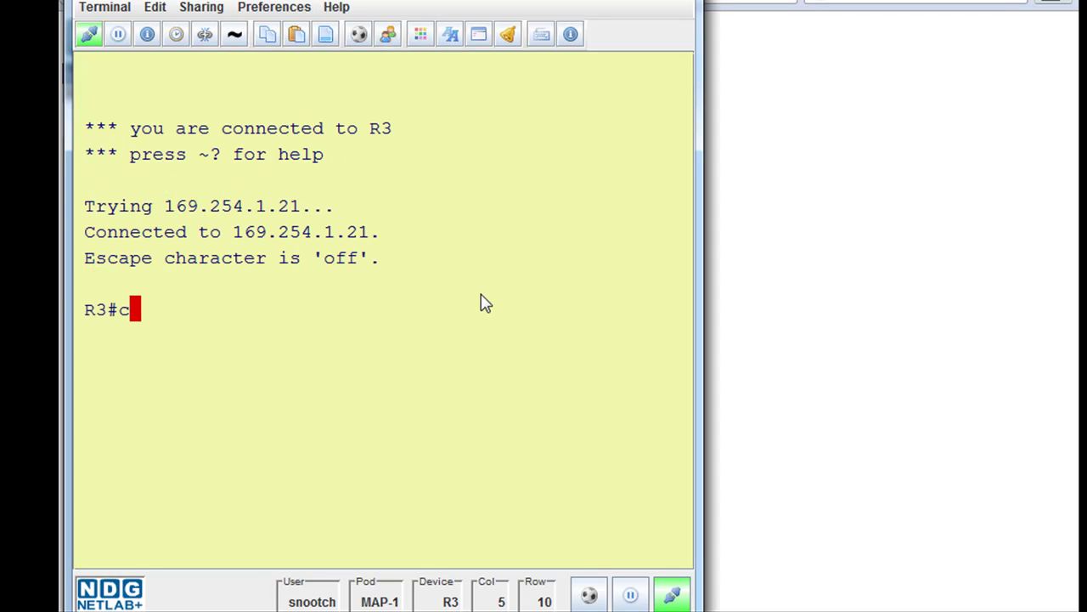
key(BackSpace)
key(BackSpace)
key(BackSpace)
text(onf t)
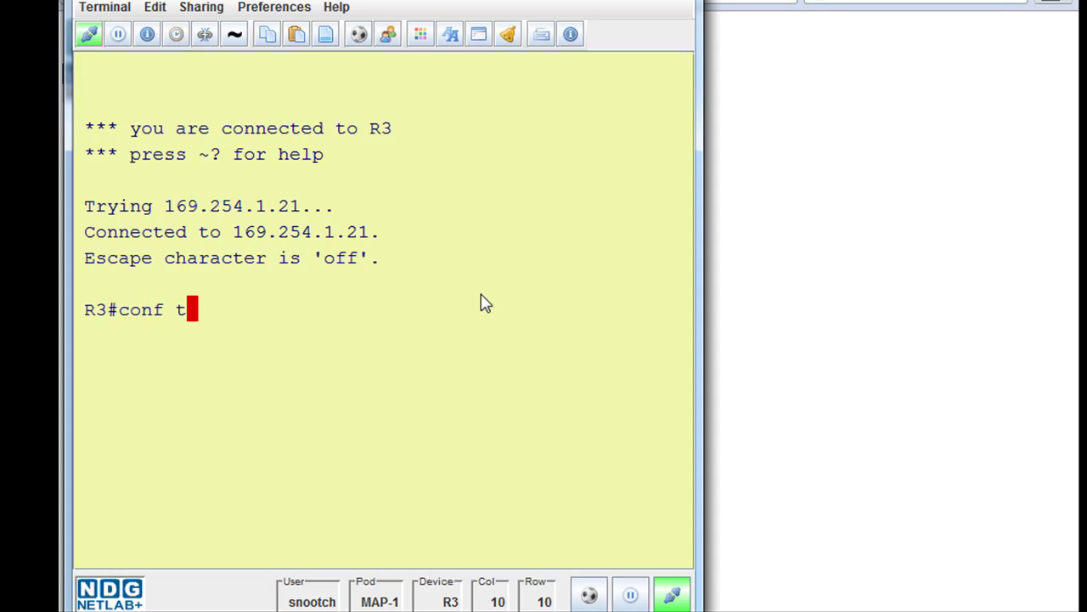
key(Return)
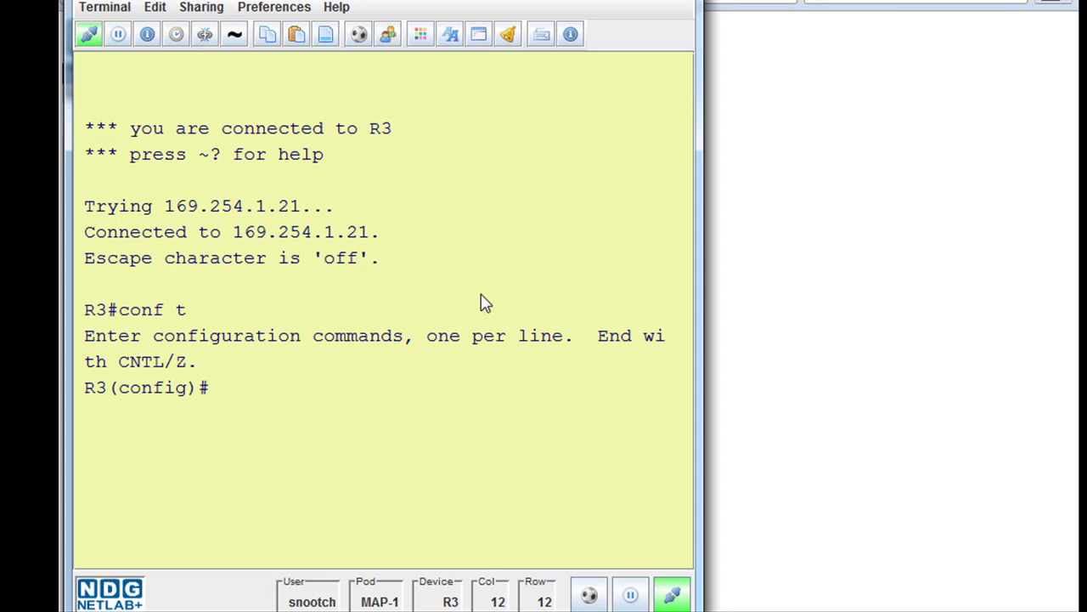
- Set R3's enable secret password and enable the HTTP server with ip http server
text(enable )
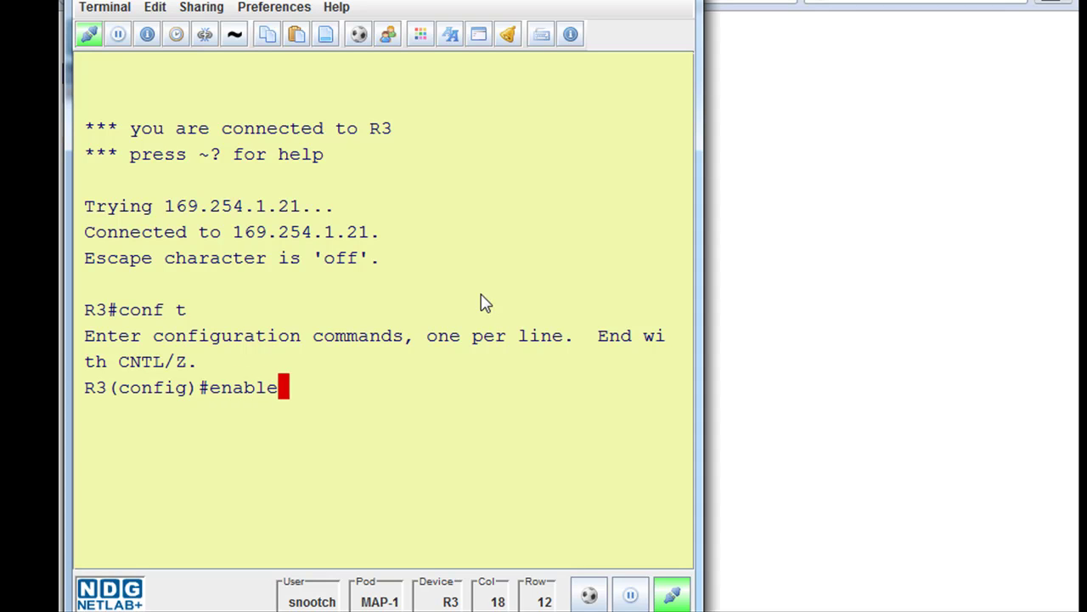
text(sc)
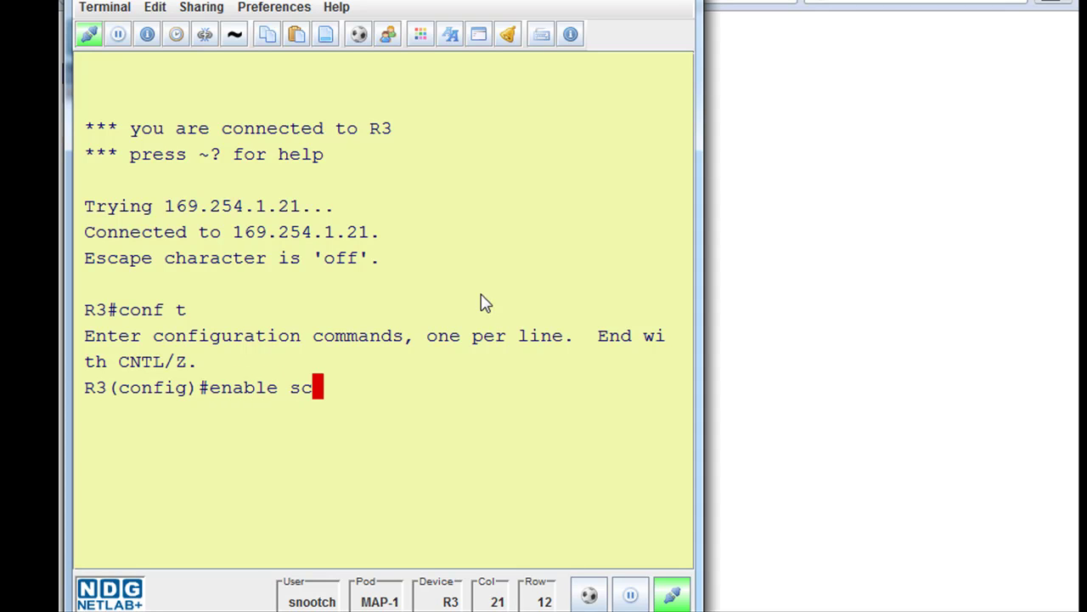
key(BackSpace)
text(ecret )
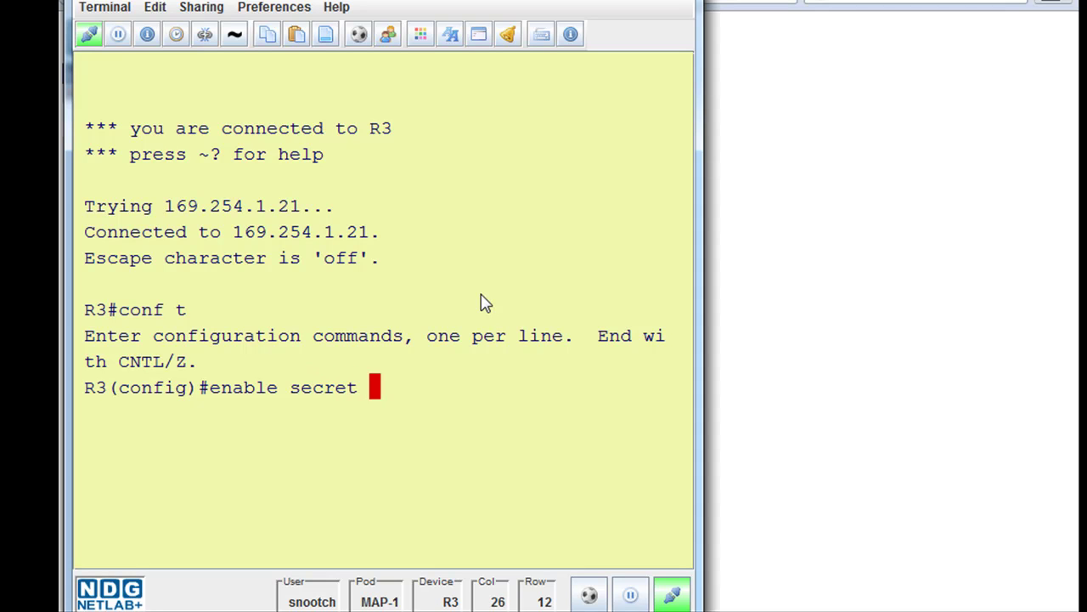
text(class)
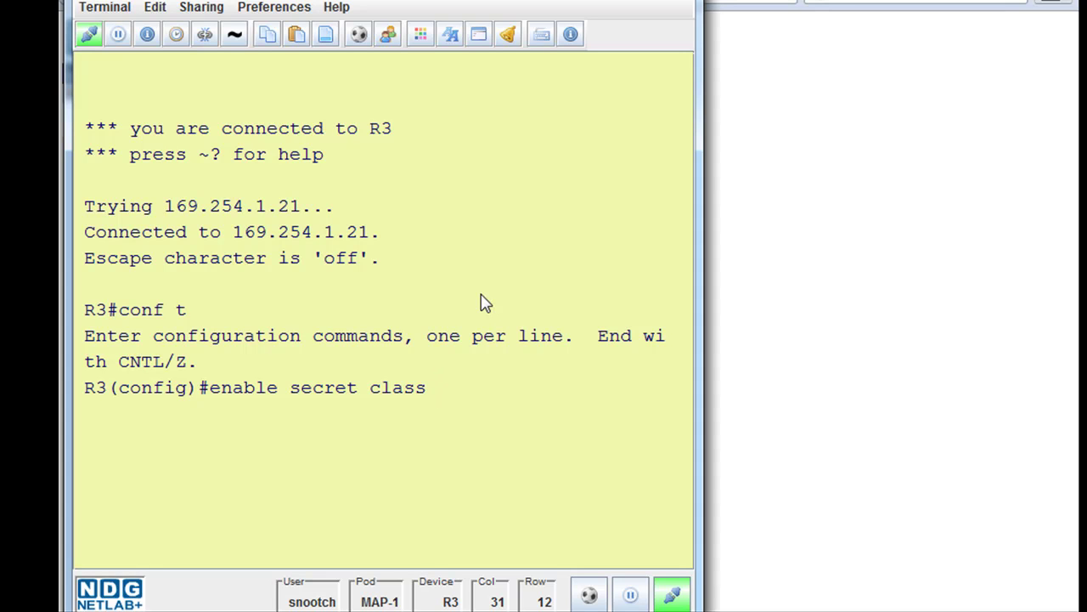
key(Return)
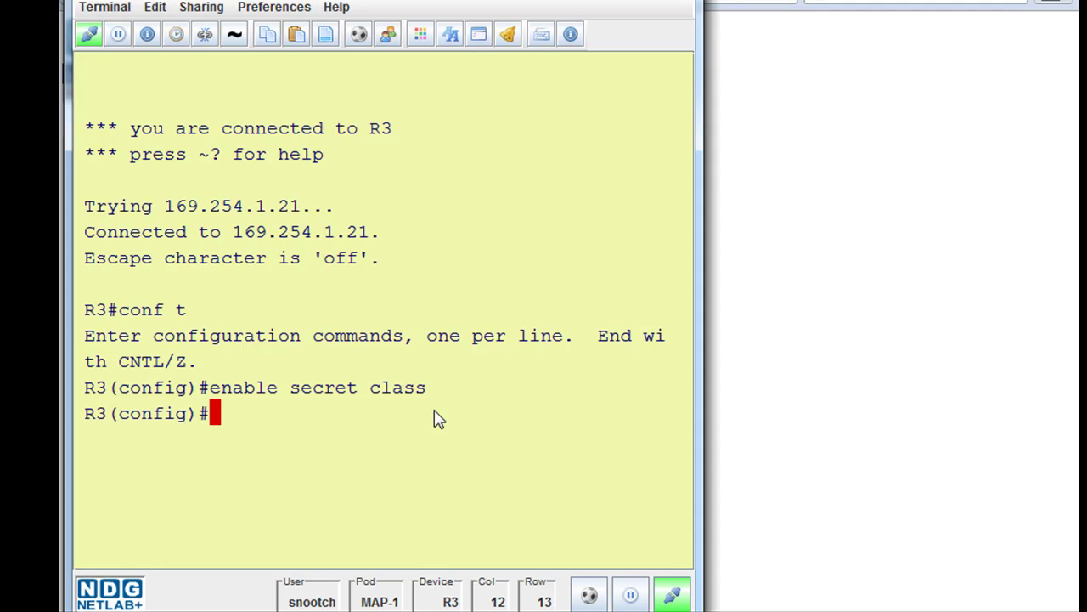
text(ip h)
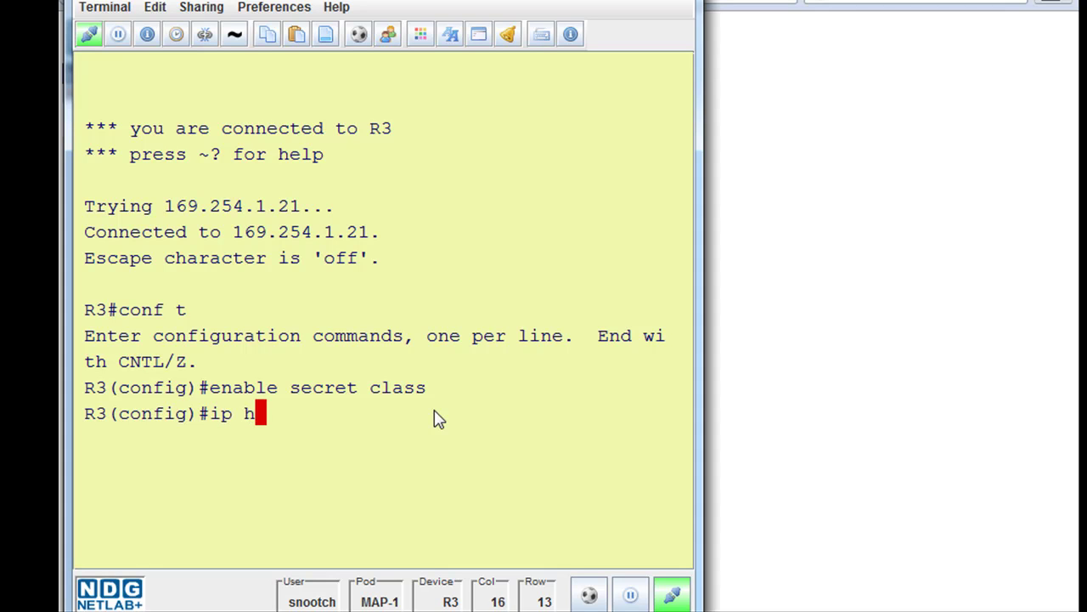
text(ttp se)
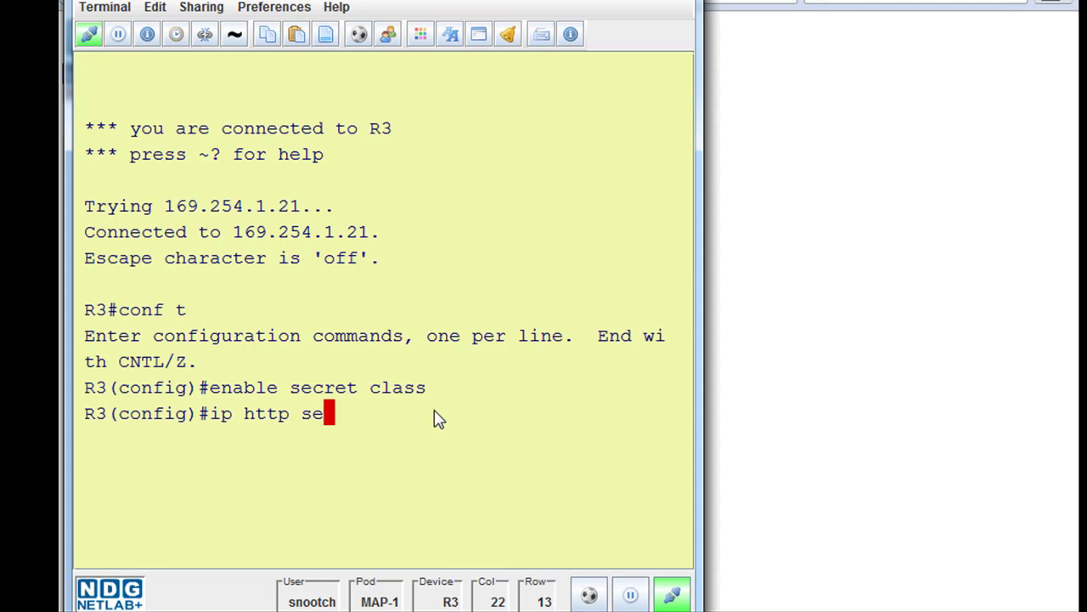
text(rver)
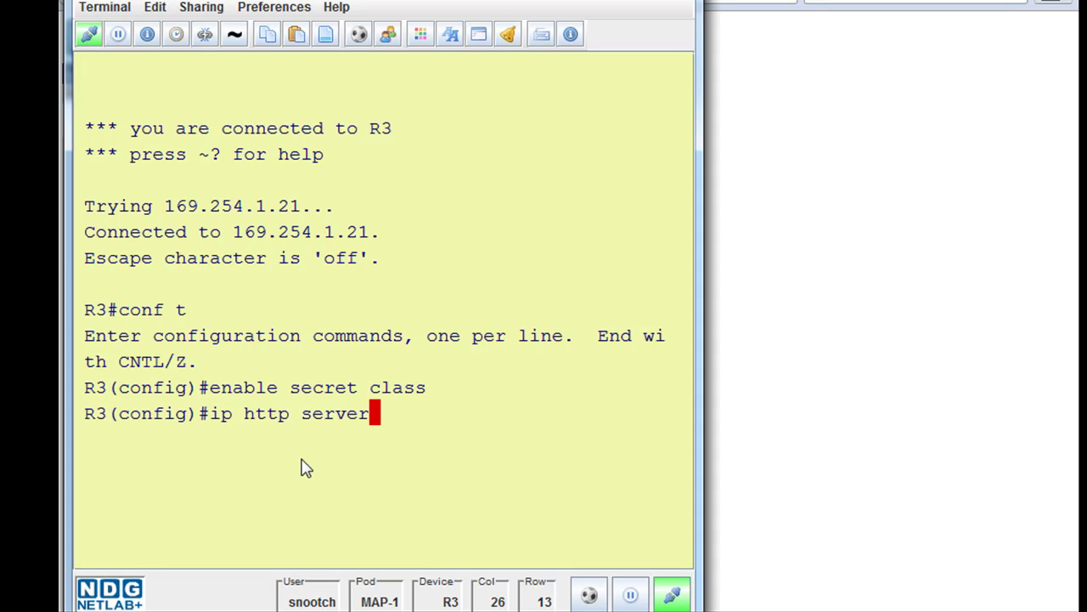
key(Return)
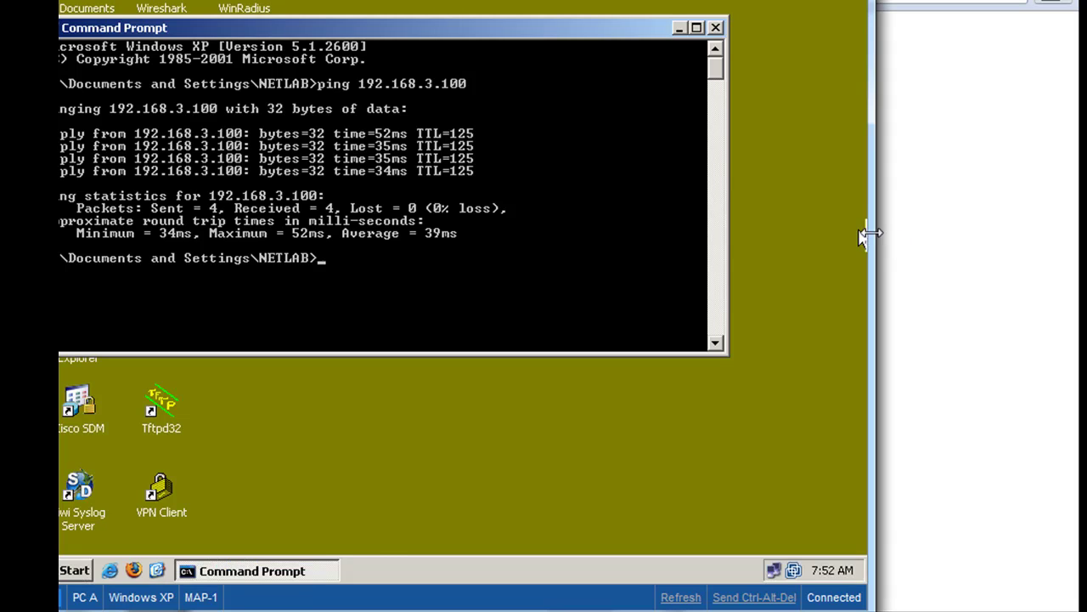
- Narrow the PC-A viewer, launch Internet Explorer, and browse to 10.2.2.1
drag(864, 233, 807, 236)
click(109, 557)
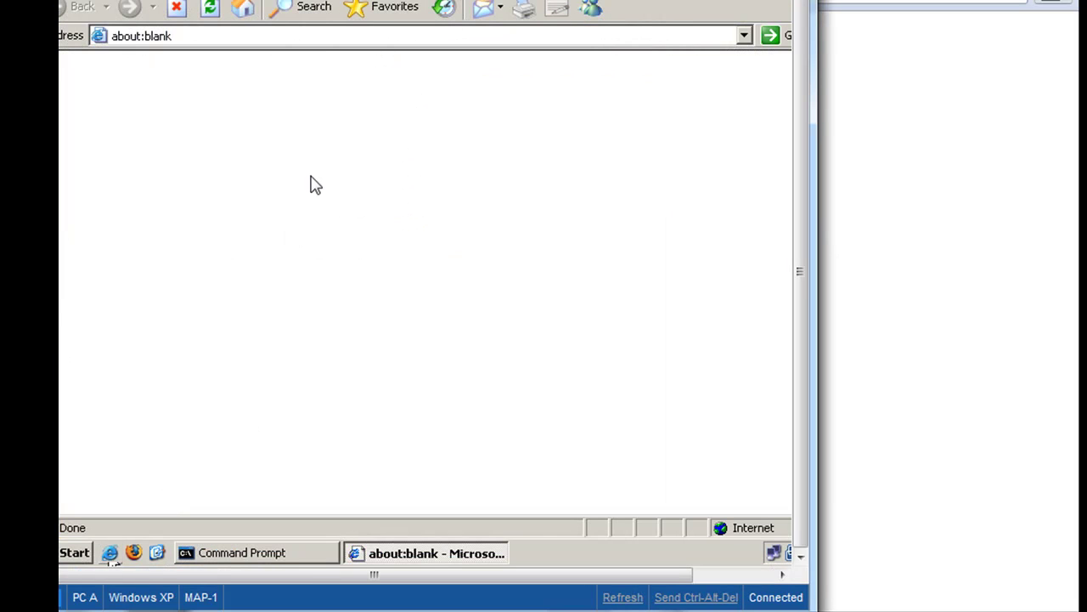
click(183, 41)
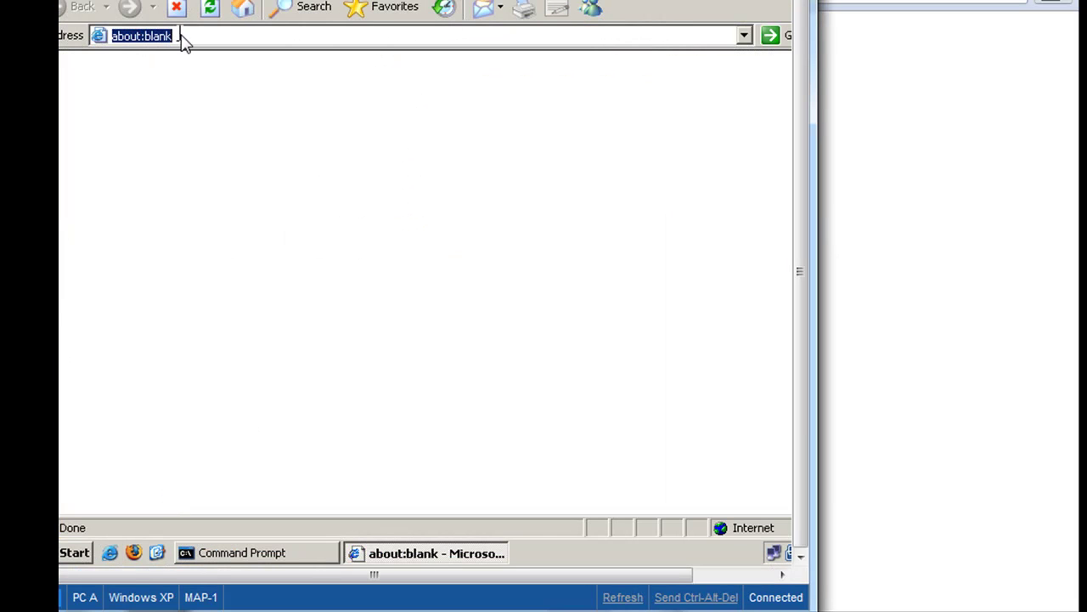
text(1)
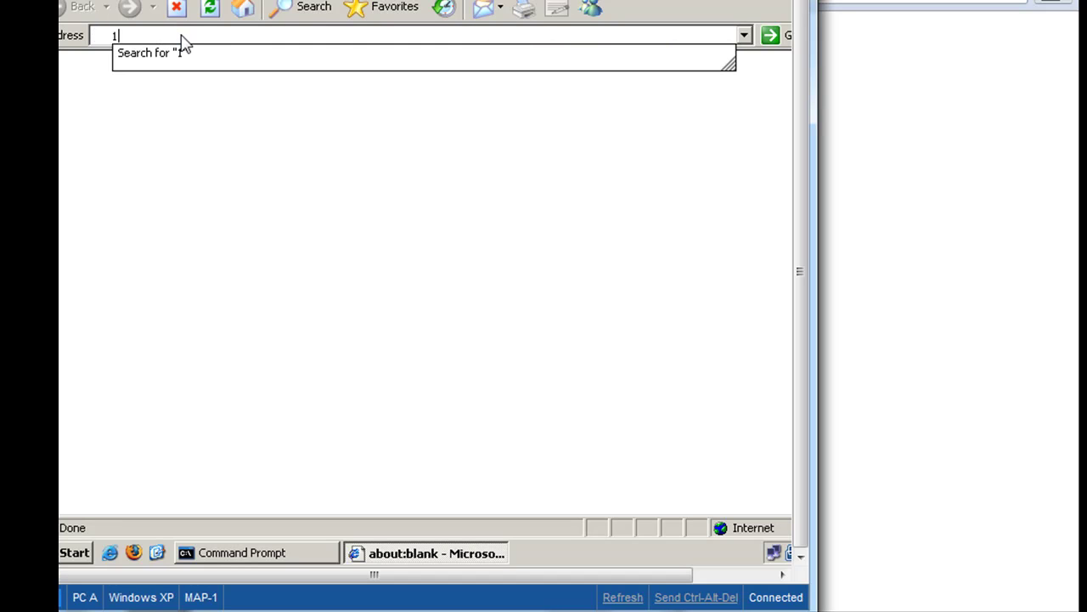
text(0.2.2.1)
key(Return)
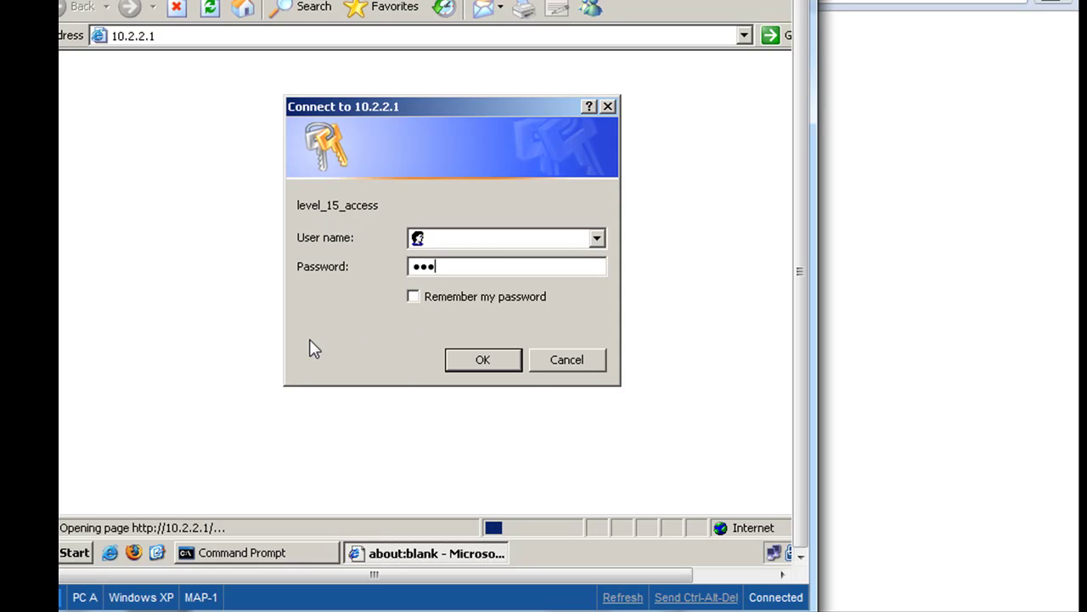
- Confirm the login to R3 and view its Cisco 1841 home page
click(486, 362)
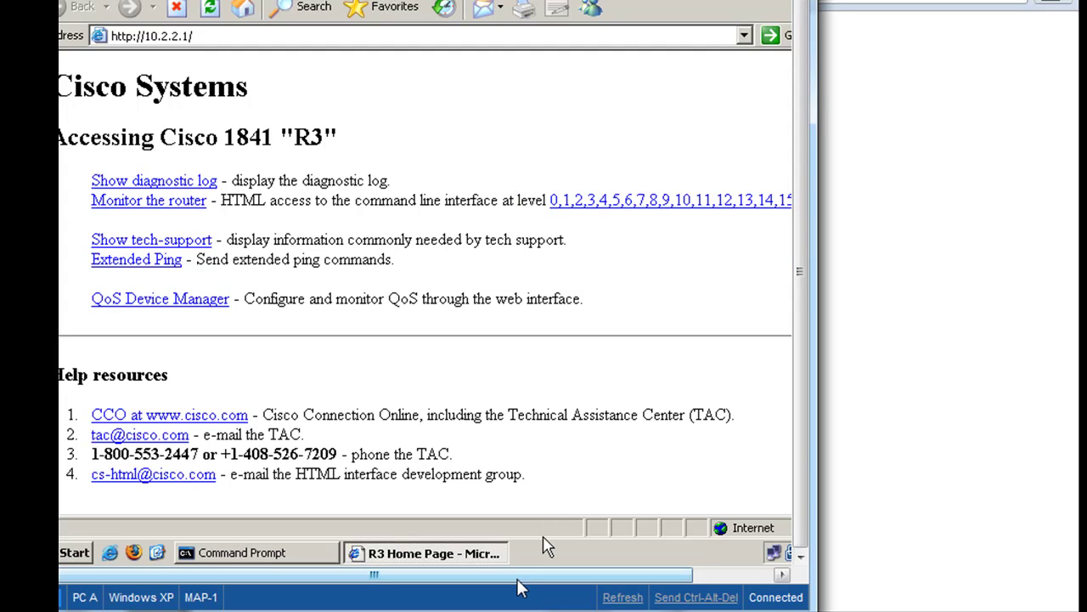
drag(517, 580, 661, 573)
scroll(796, 336, up, 1)
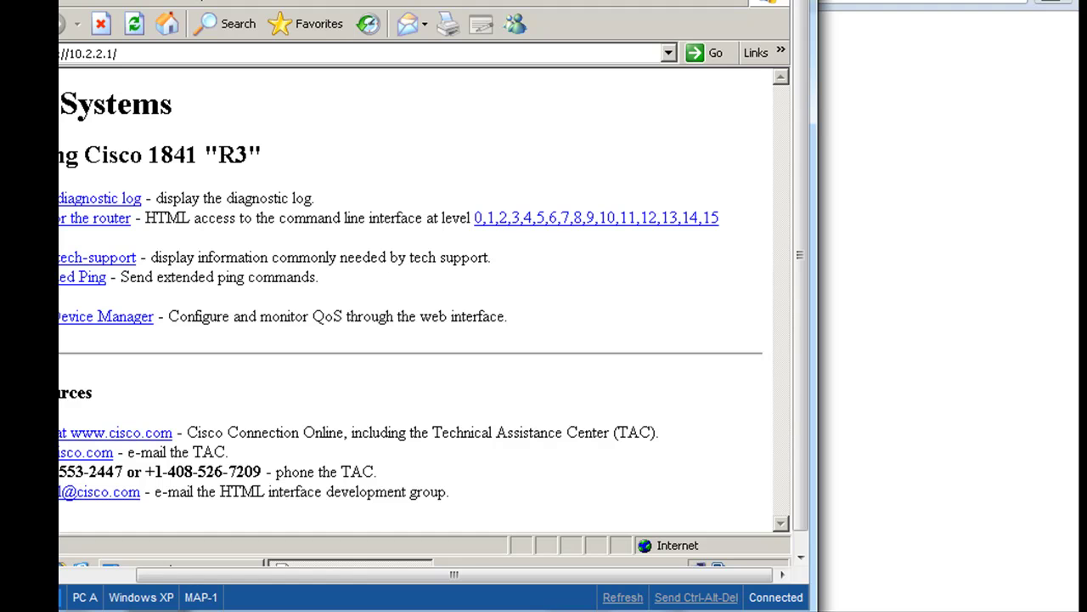
- Close Internet Explorer on PC-A with Alt+F4, bringing PC A's Command Prompt back
key(alt+F4)
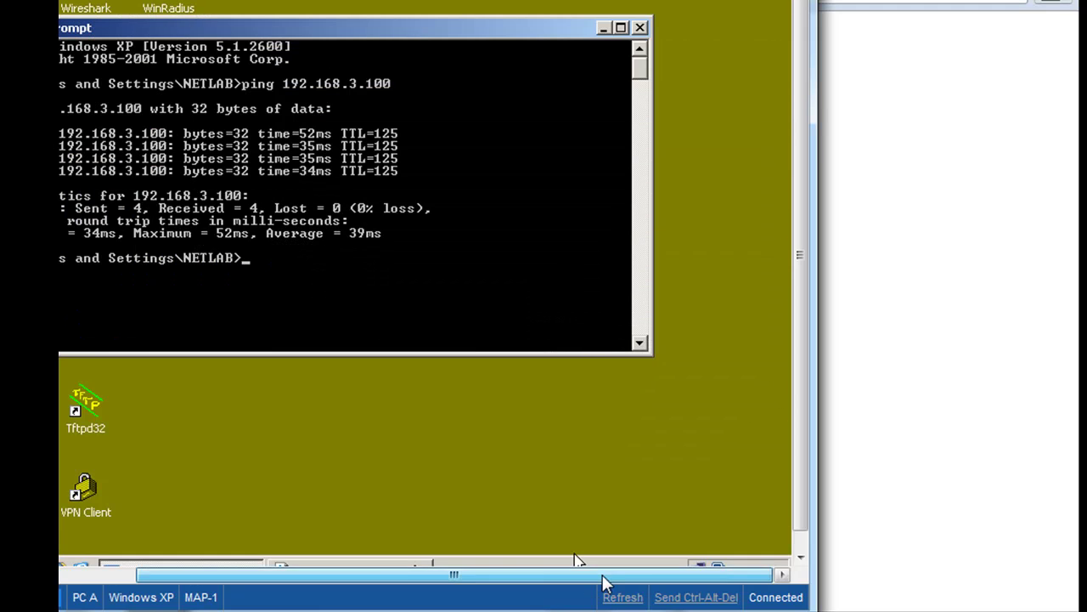
drag(605, 583, 529, 586)
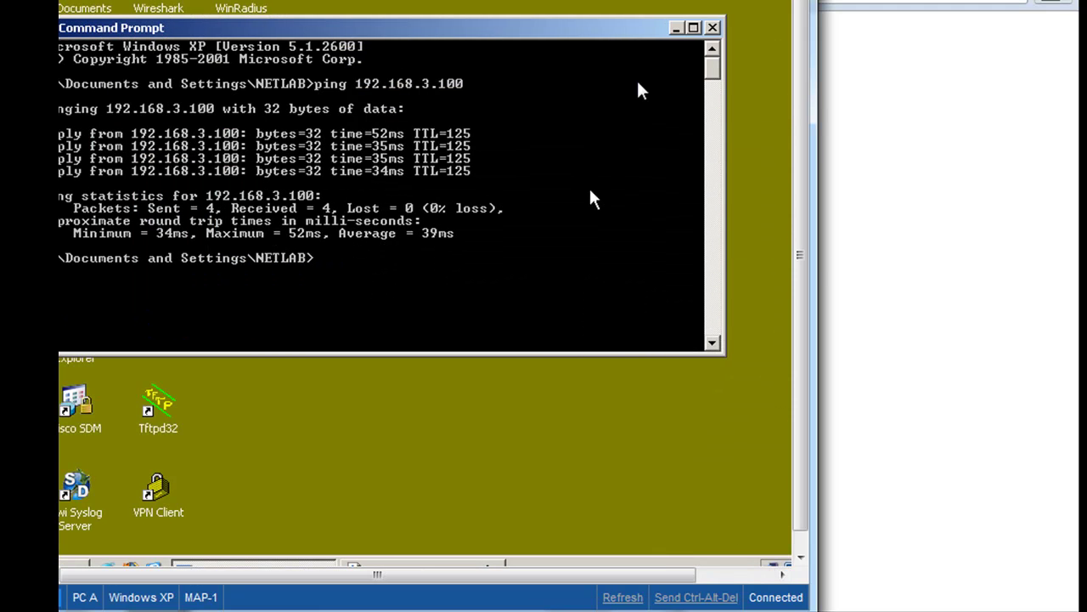